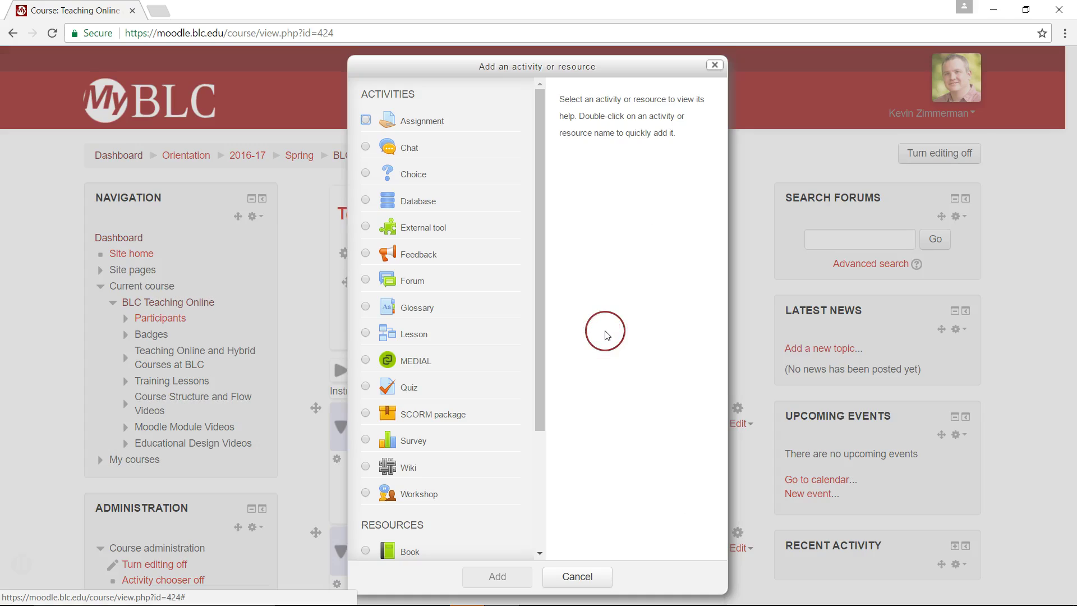
Add a Label resource to the course and enter "Sample text" as its label text
drag(538, 264, 511, 506)
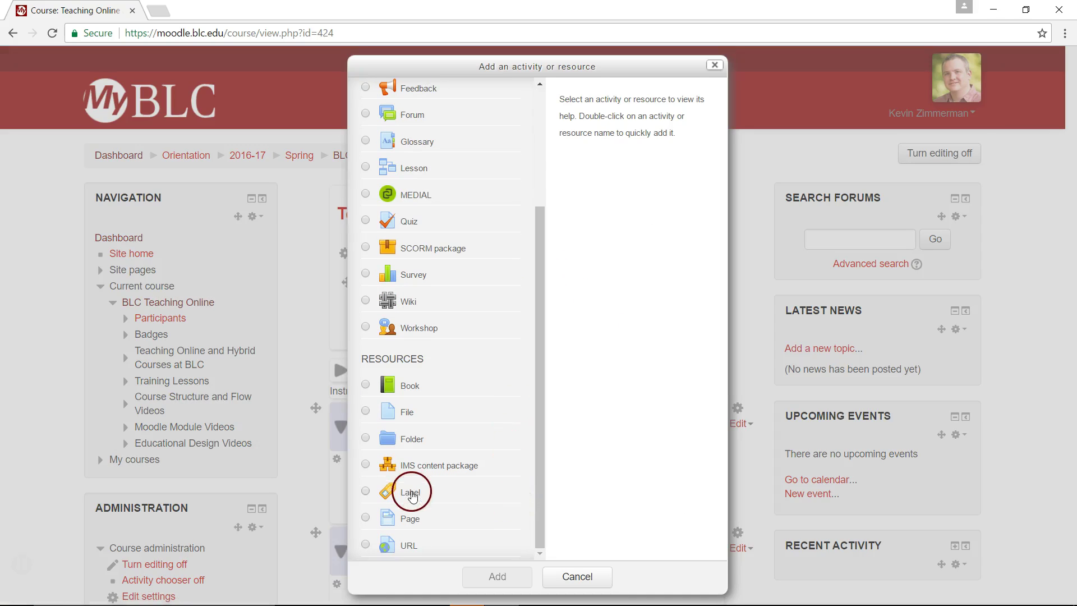
double_click(414, 494)
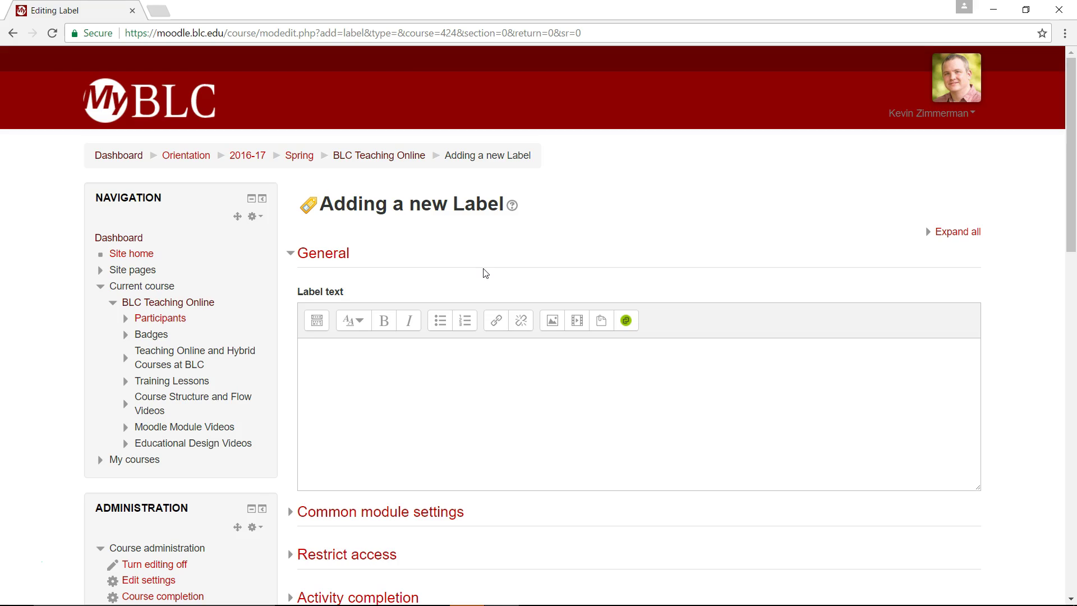
click(330, 455)
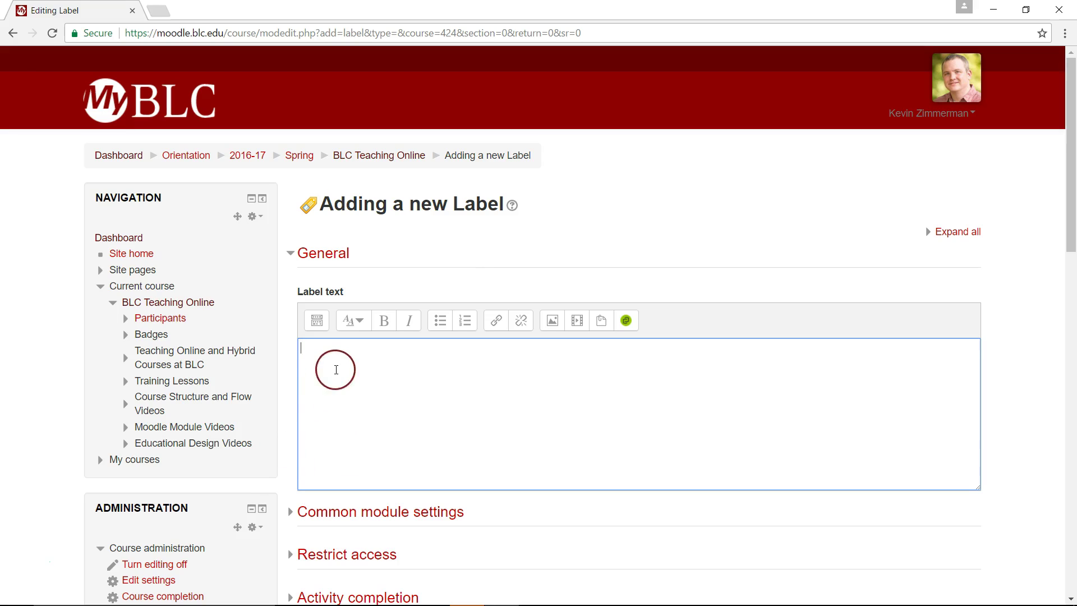
text(Sample text)
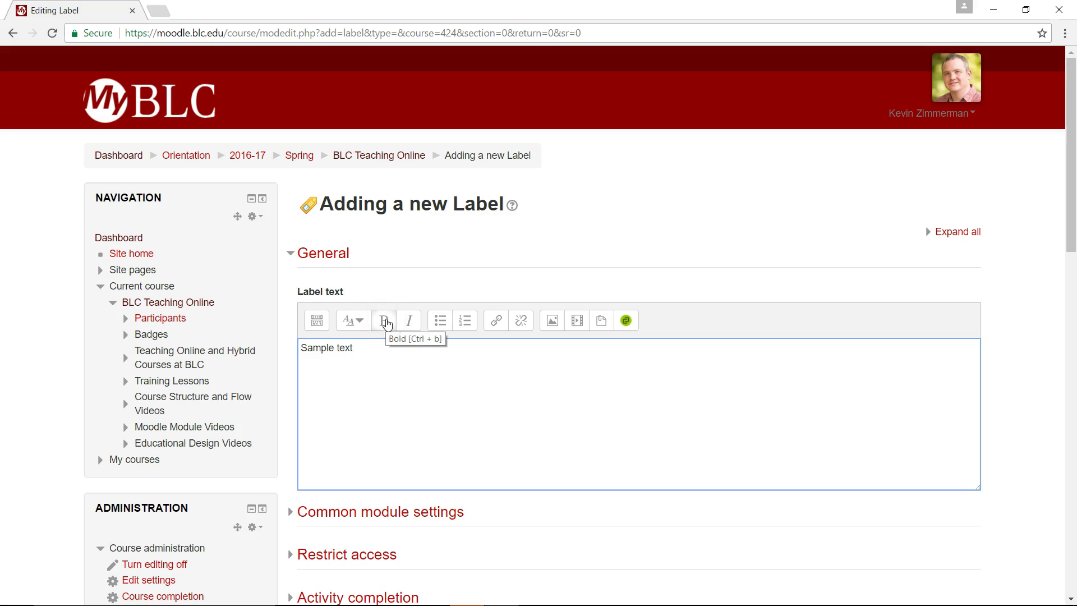
Make the word "text" in the label text bold and italic
double_click(344, 349)
click(384, 320)
click(418, 324)
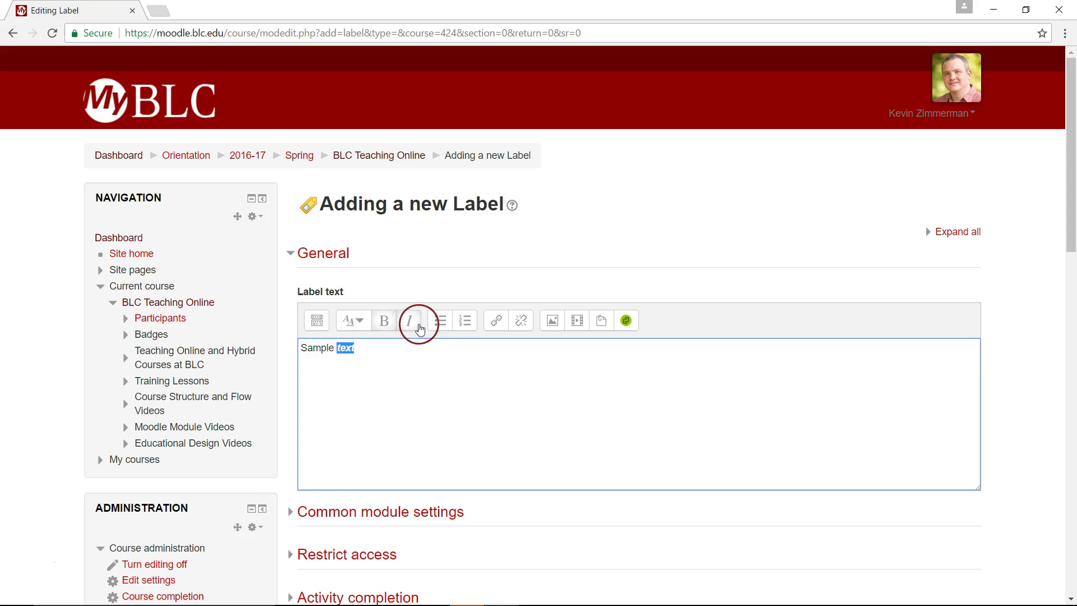
Reveal the editor's additional formatting tools and look at the link creation dialog without creating a link
click(317, 321)
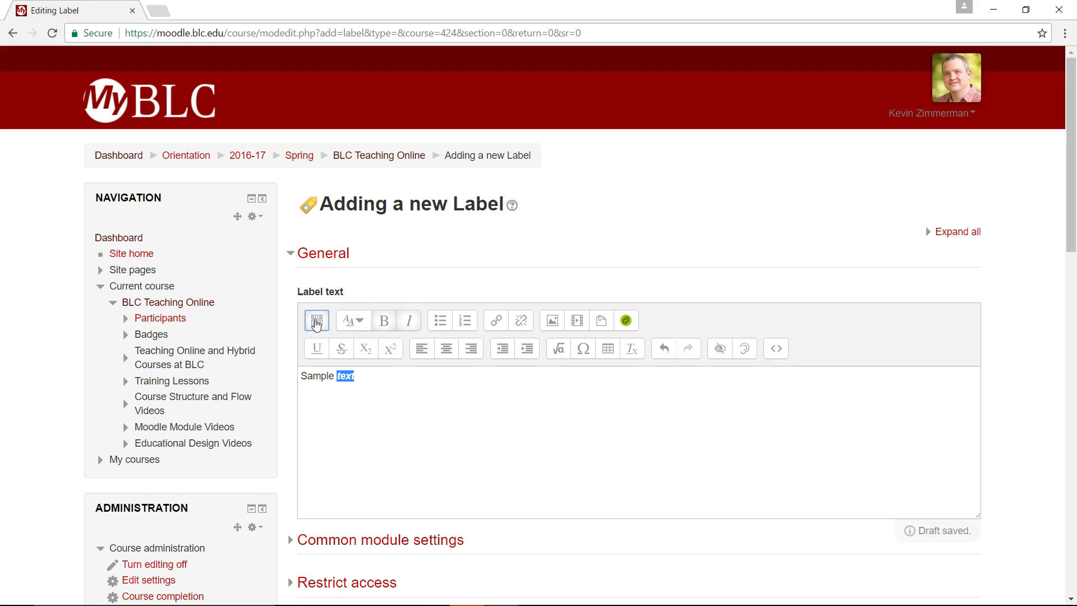
click(317, 351)
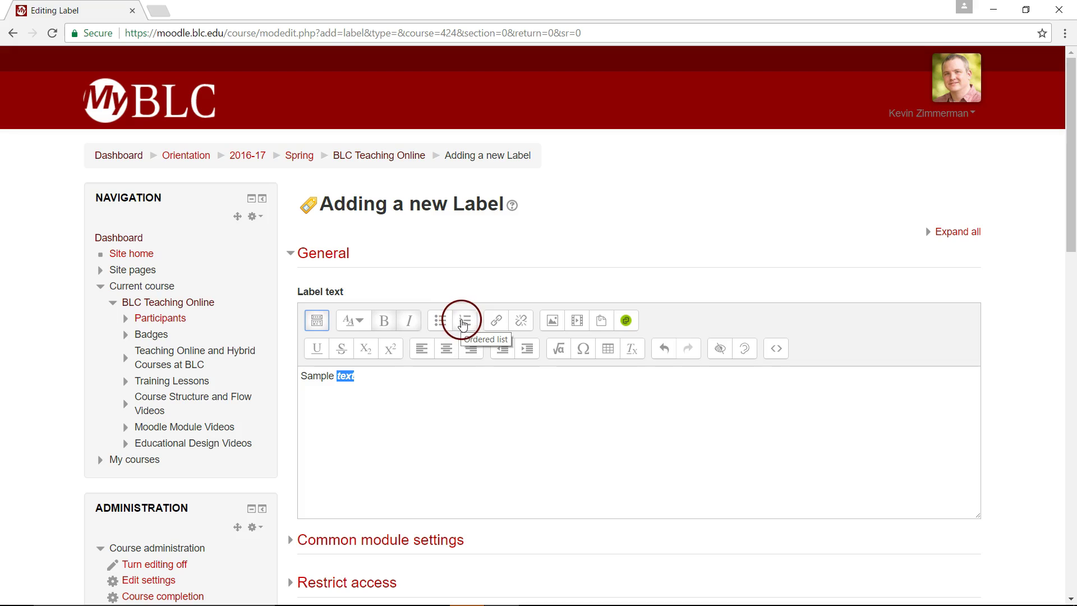
click(493, 323)
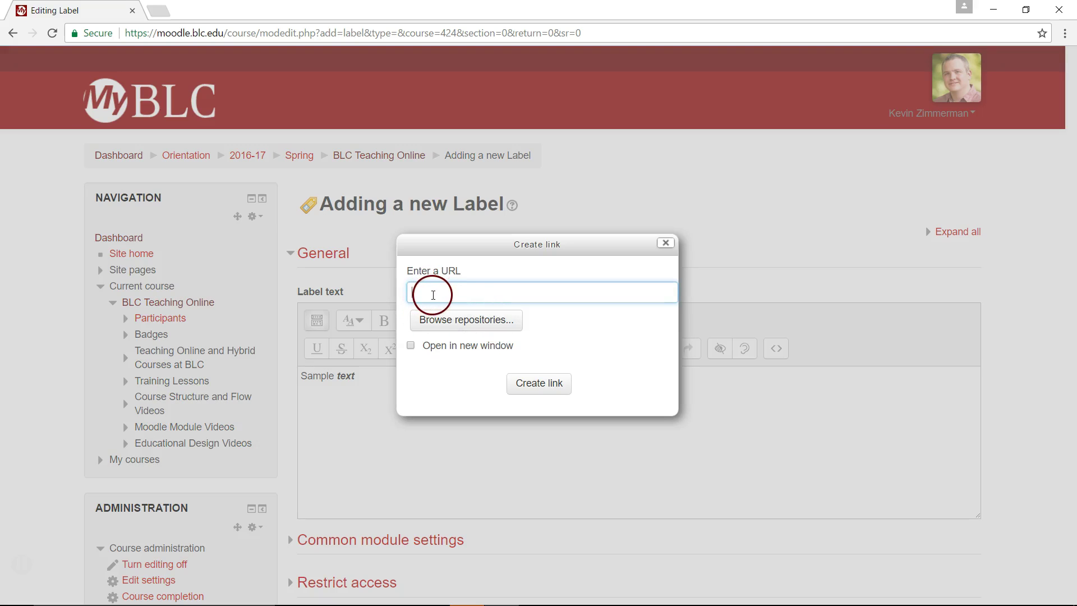
click(666, 243)
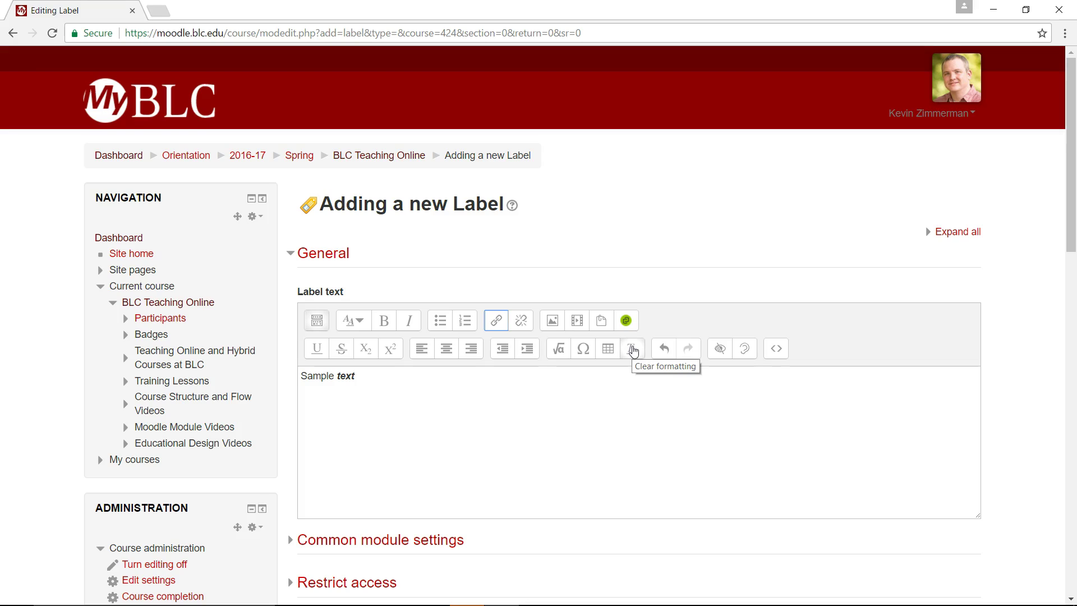
Add the line "The Moodle text editor automatically saves as you type!" below the sample text
click(594, 362)
click(417, 403)
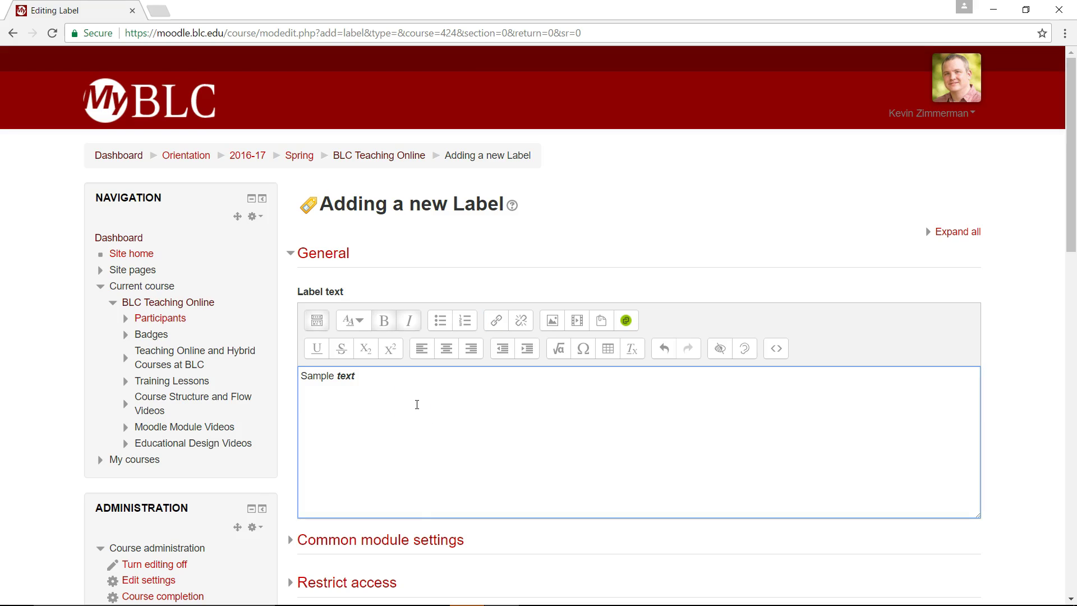
click(366, 419)
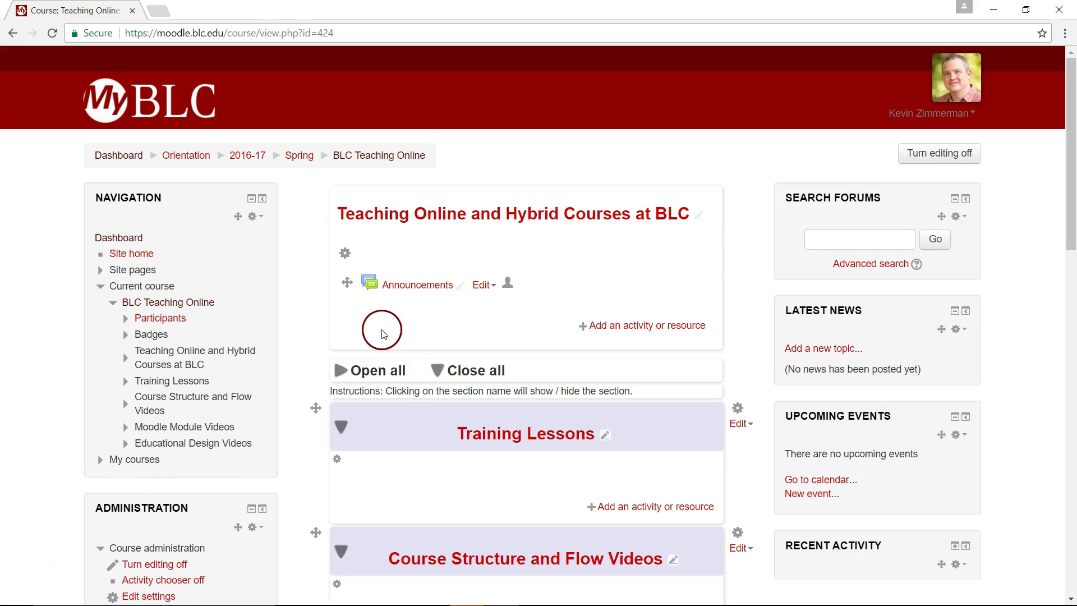
Start adding a Label resource to the section "Teaching Online and Hybrid Courses at BLC"
click(601, 326)
scroll(427, 444, down, 3)
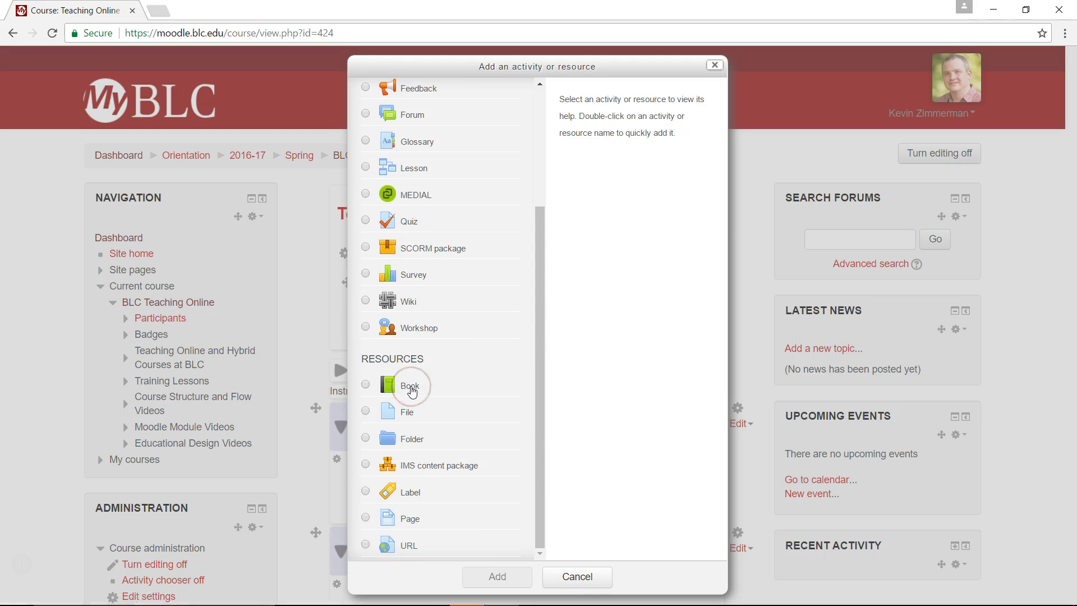
double_click(412, 495)
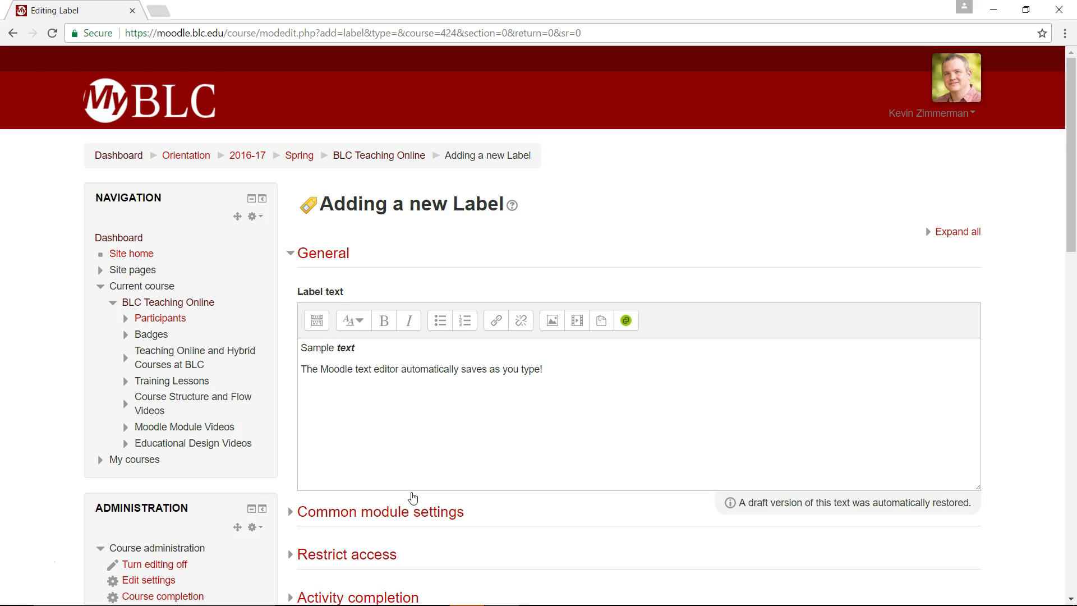
Copy the snowy street photo from its web page and paste it below the last line of the label text
click(640, 431)
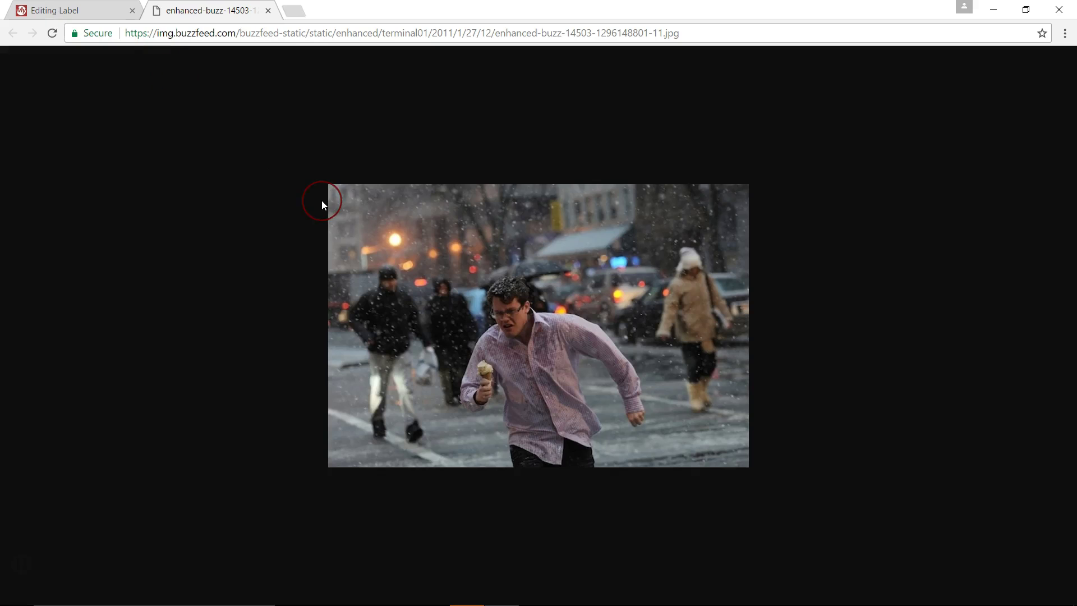
right_click(624, 335)
click(693, 376)
click(56, 10)
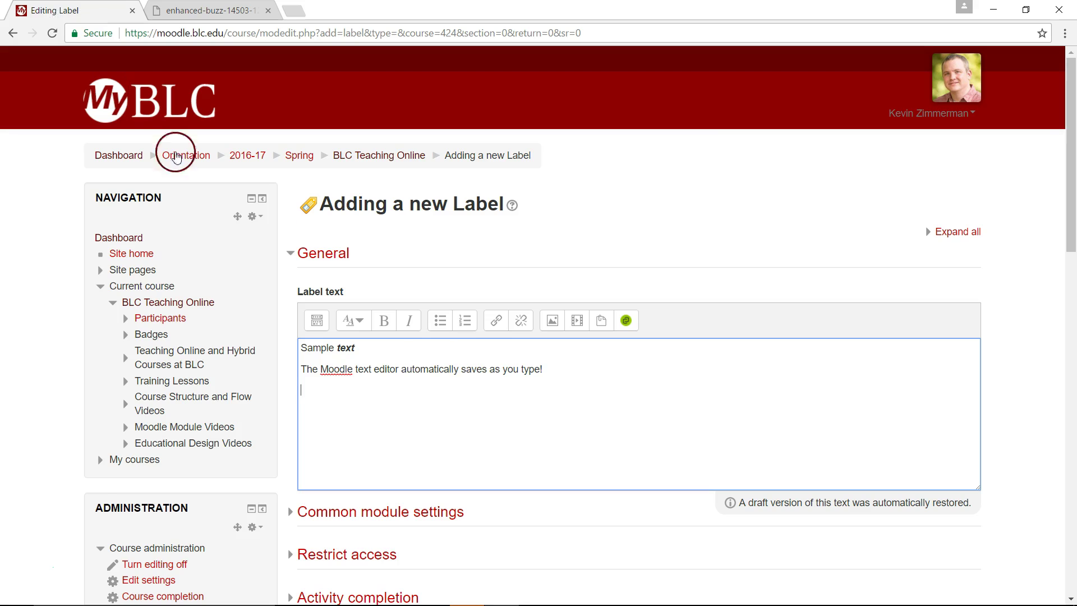
right_click(396, 426)
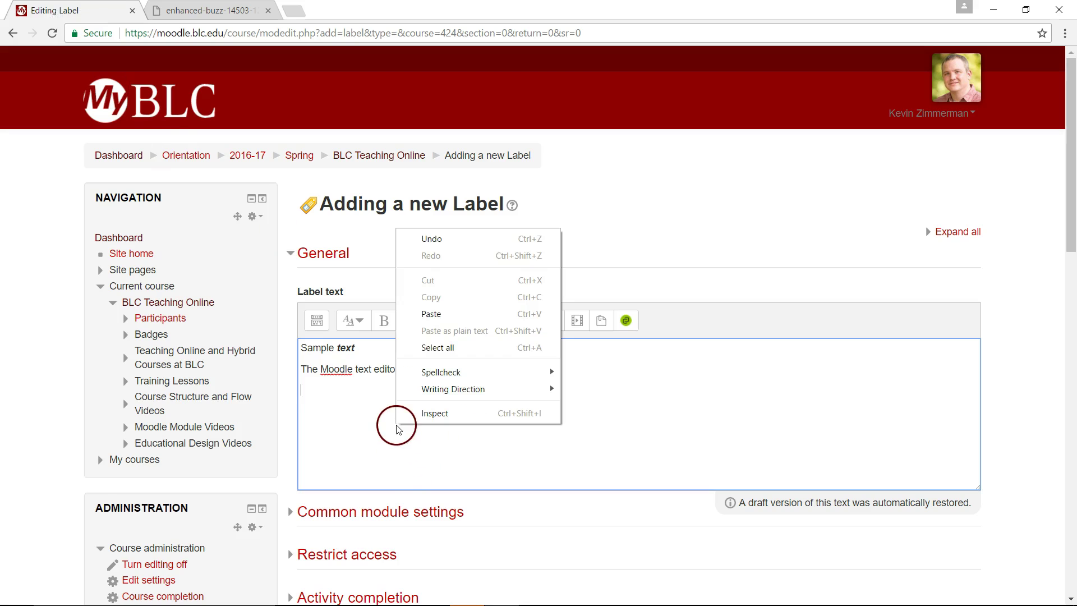
click(456, 315)
click(827, 447)
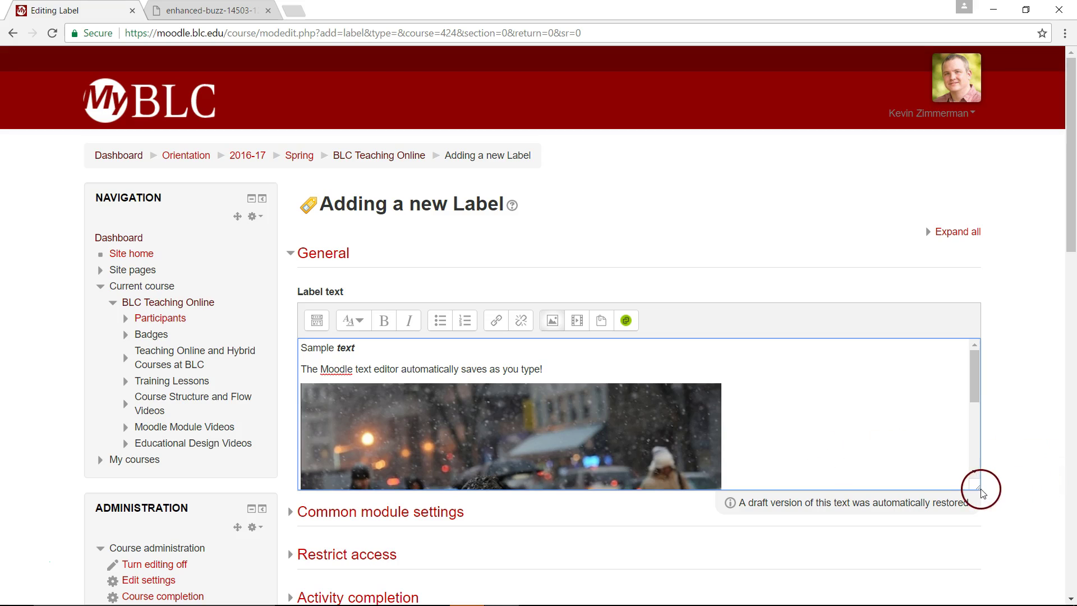
Enlarge the label text box downward to show more of the photo and add an empty line beneath it
drag(982, 492, 975, 590)
scroll(944, 494, down, 1)
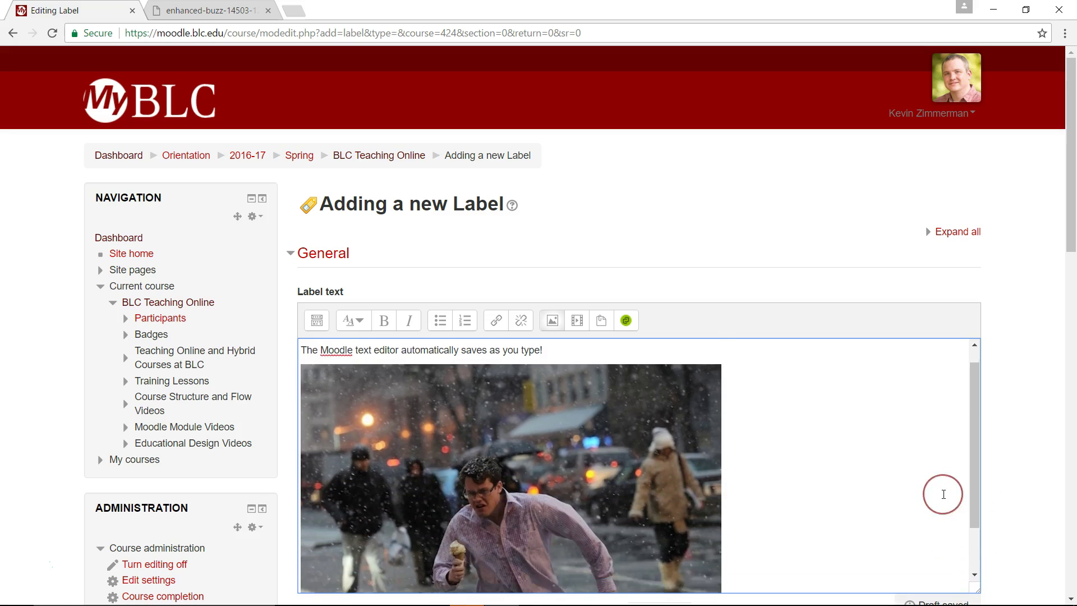
scroll(943, 494, down, 2)
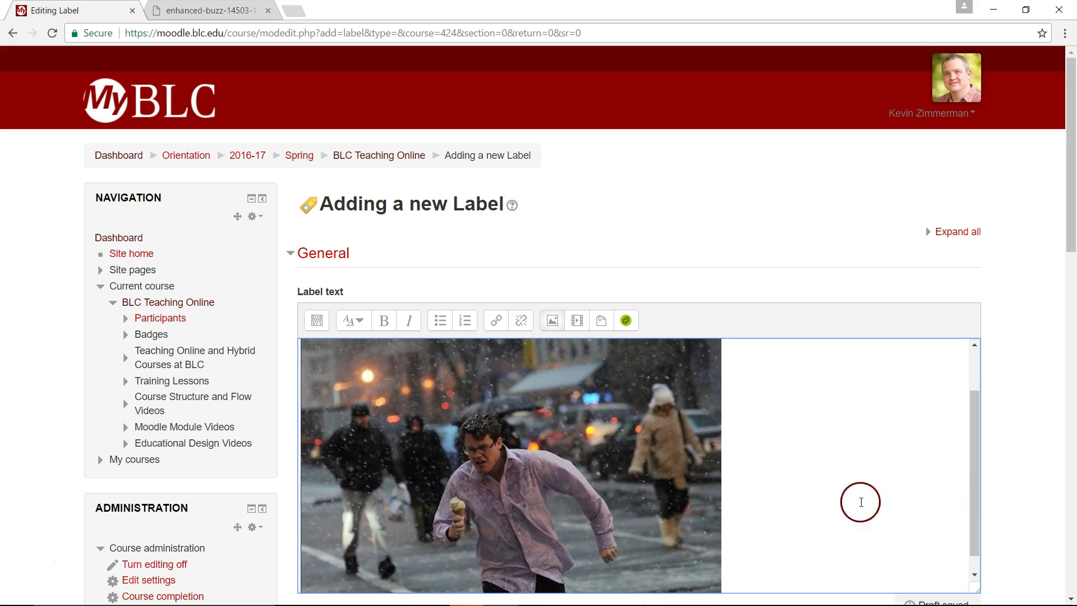
scroll(838, 501, down, 3)
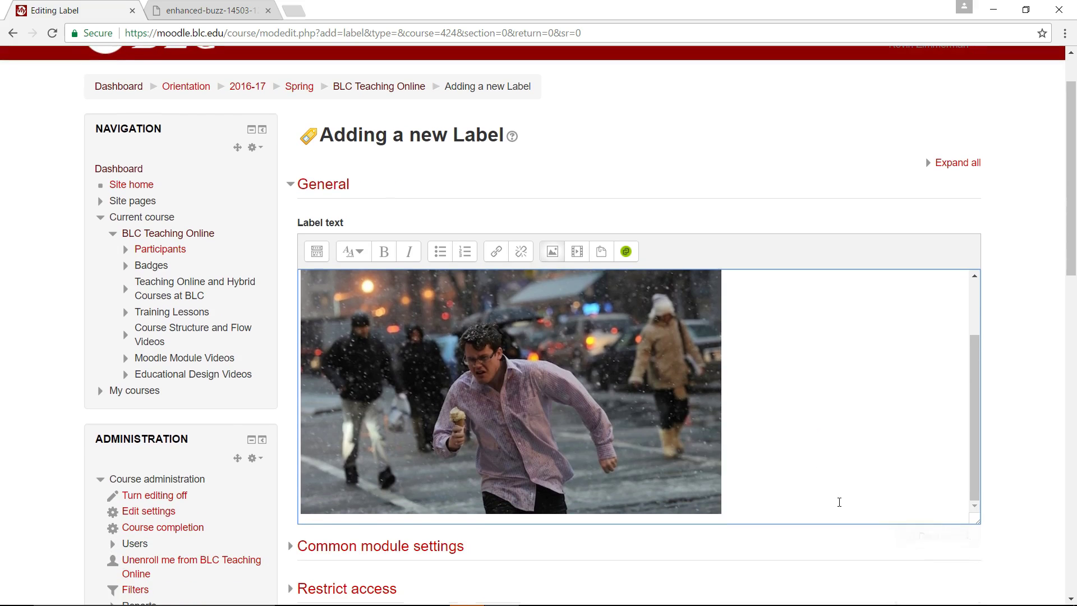
scroll(839, 502, down, 3)
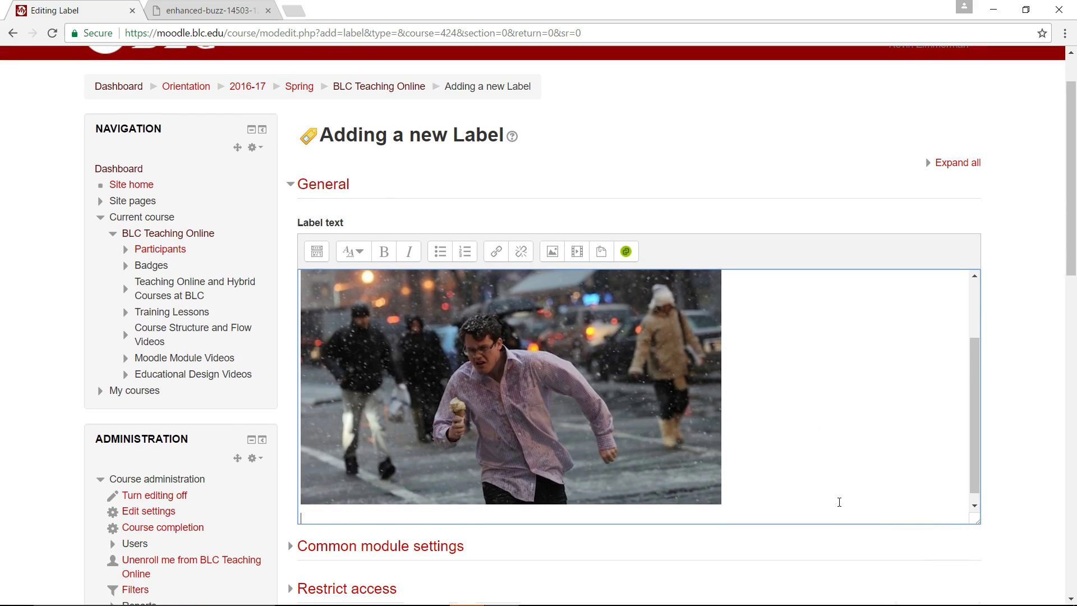
click(866, 453)
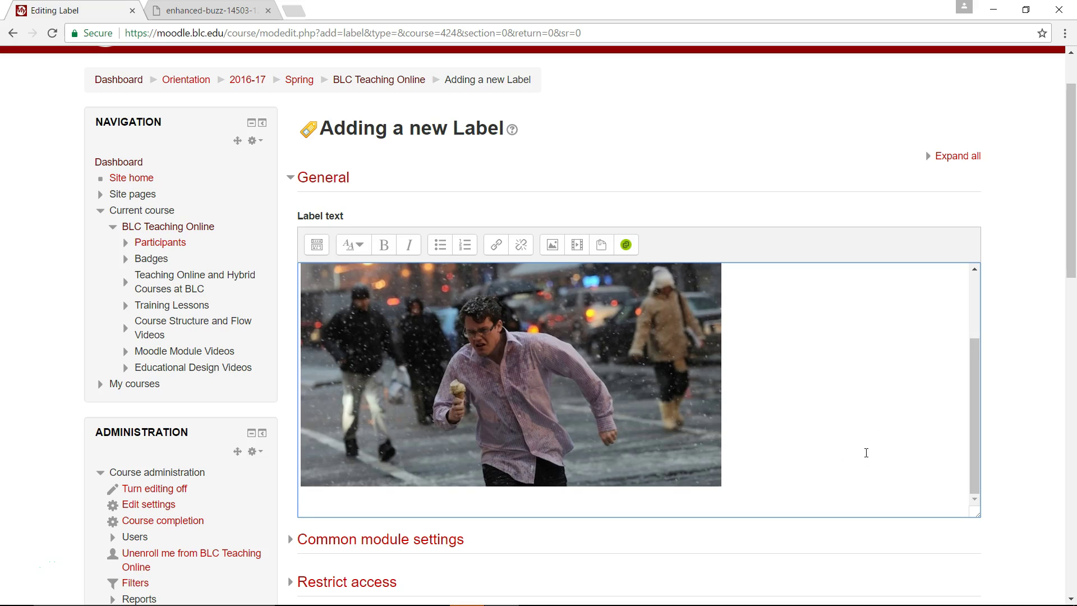
Switch to YouTube and open the video "Skydiving cats cause uproar"
click(437, 90)
click(74, 415)
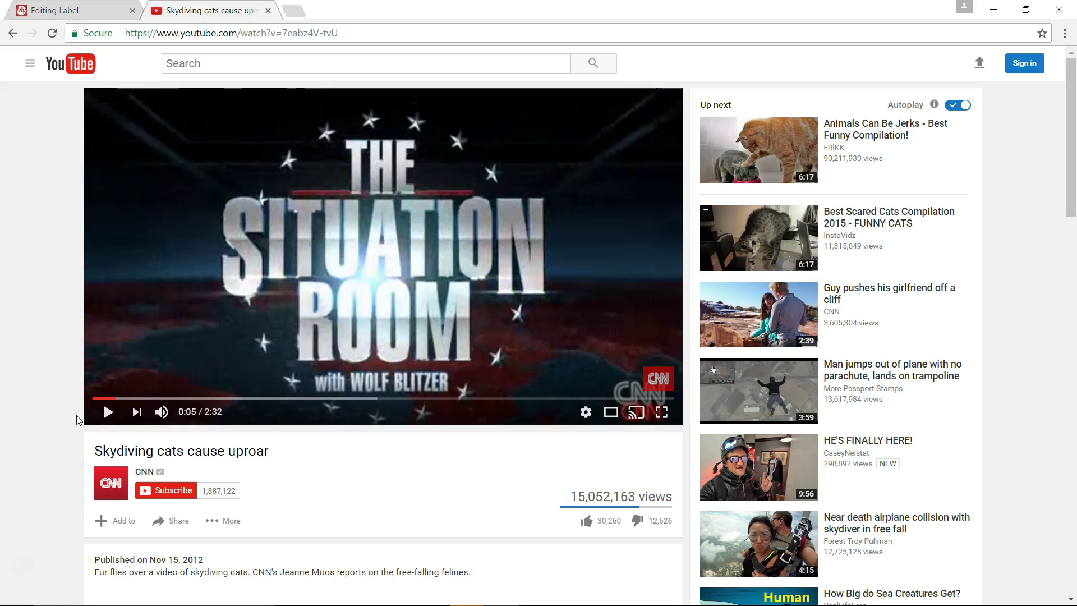
click(253, 438)
click(390, 336)
click(244, 276)
click(17, 409)
click(30, 470)
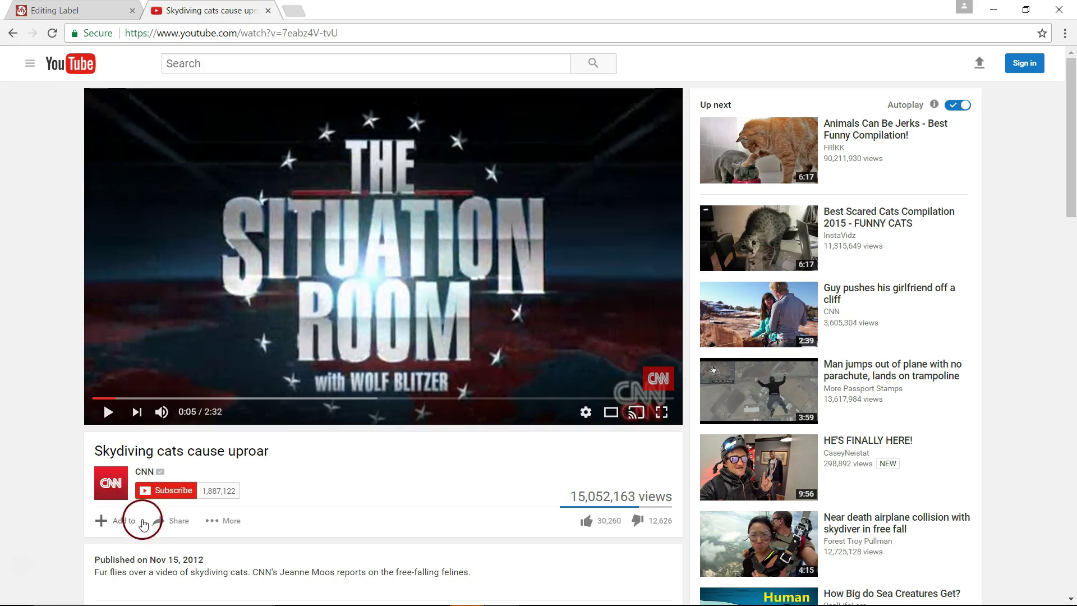
Copy the iframe embed code of the YouTube video "Skydiving cats cause uproar"
click(172, 528)
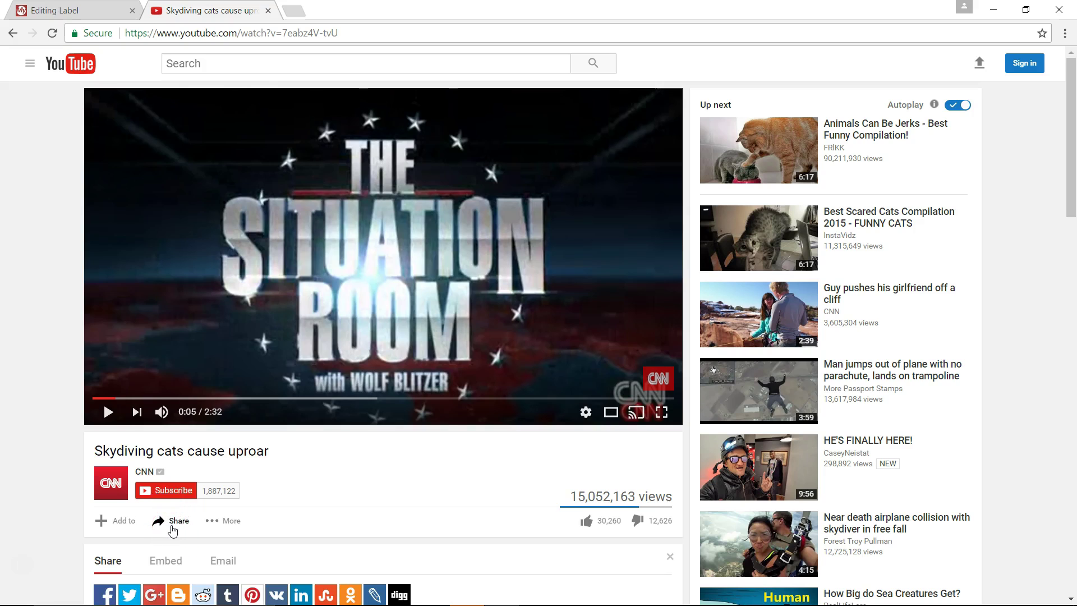
scroll(433, 466, down, 3)
click(157, 421)
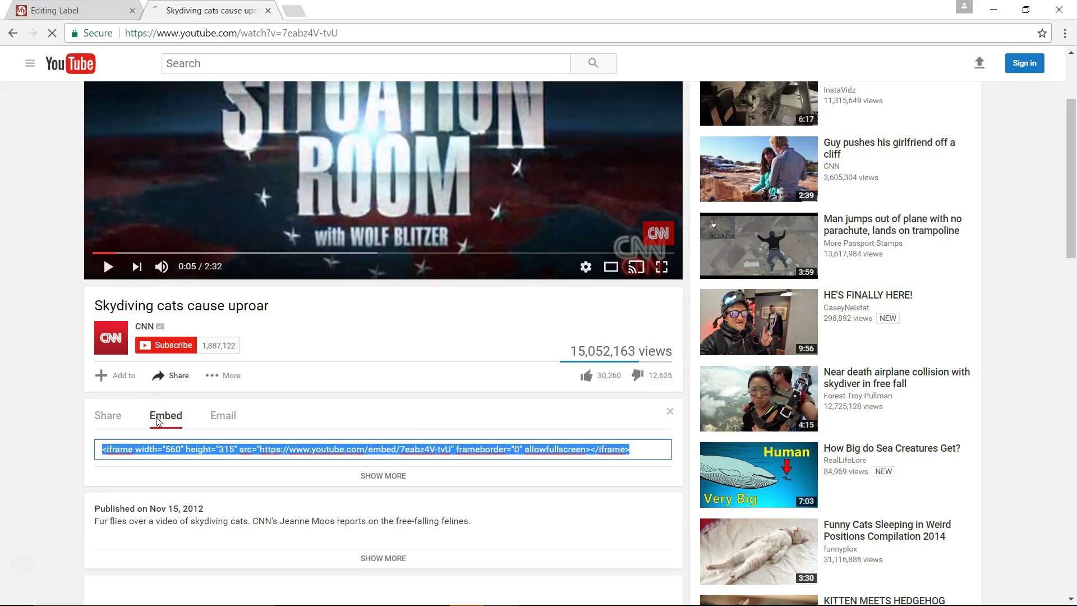
right_click(181, 448)
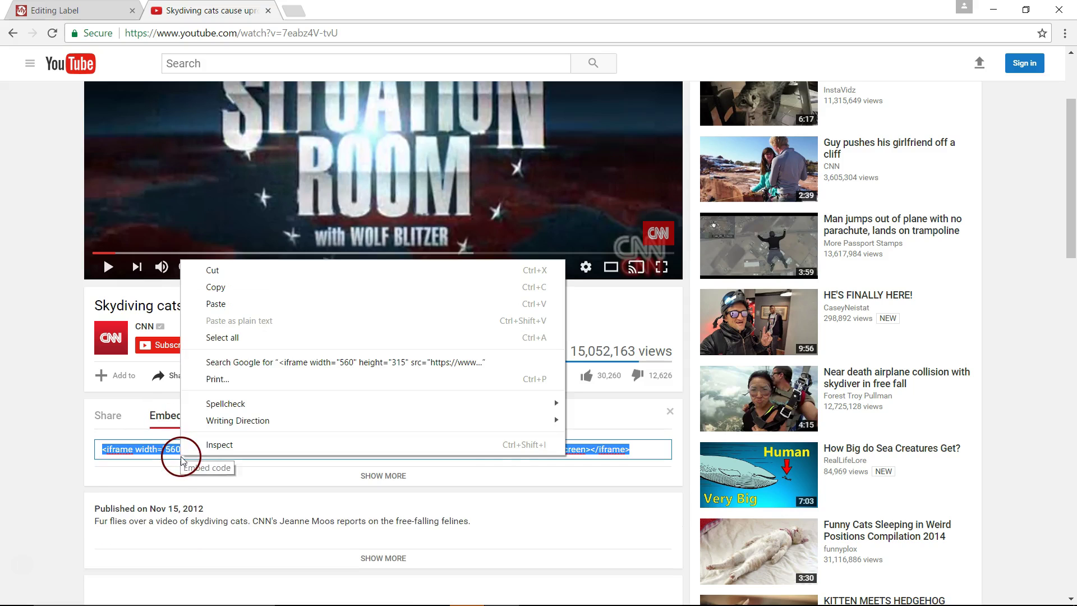
click(256, 287)
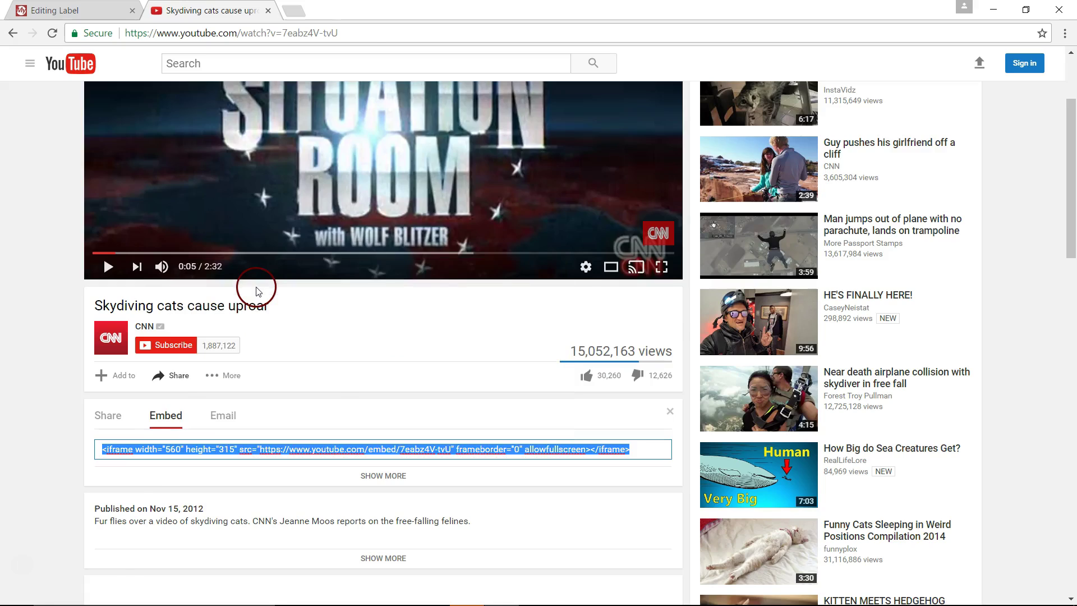
Back in Moodle, paste the video's embed code at the end of the label's HTML source and return to the formatted view
key(ctrl+Page_Up)
click(574, 212)
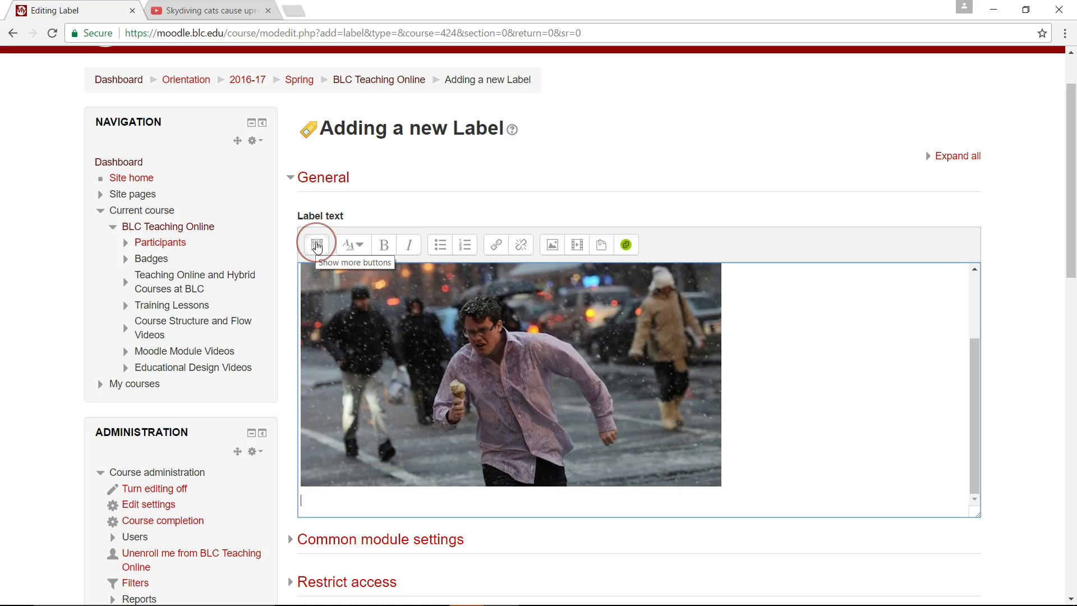
click(317, 246)
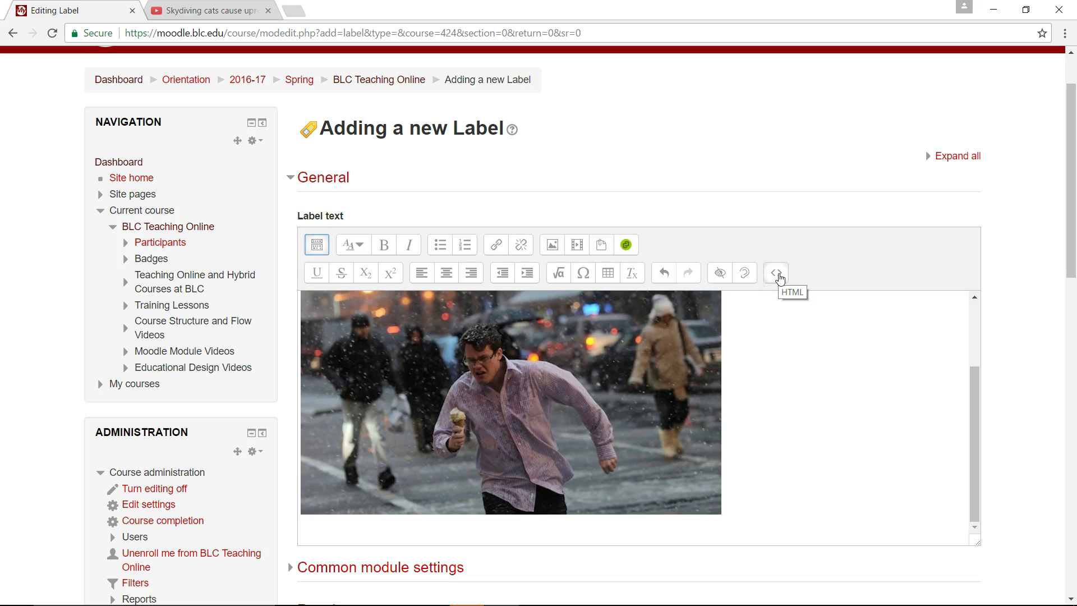
click(780, 278)
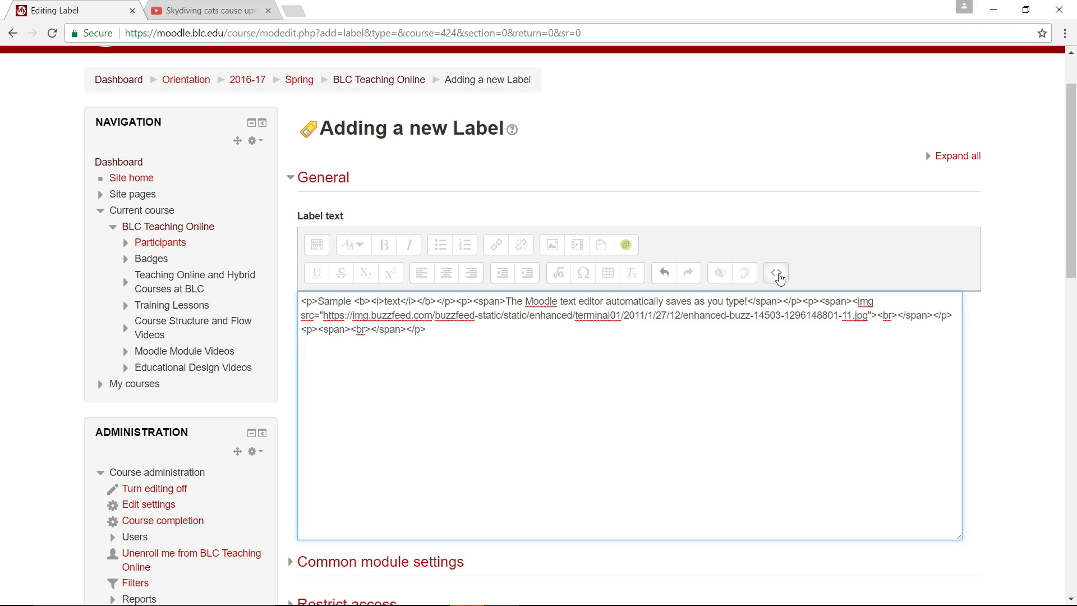
key(ctrl+v)
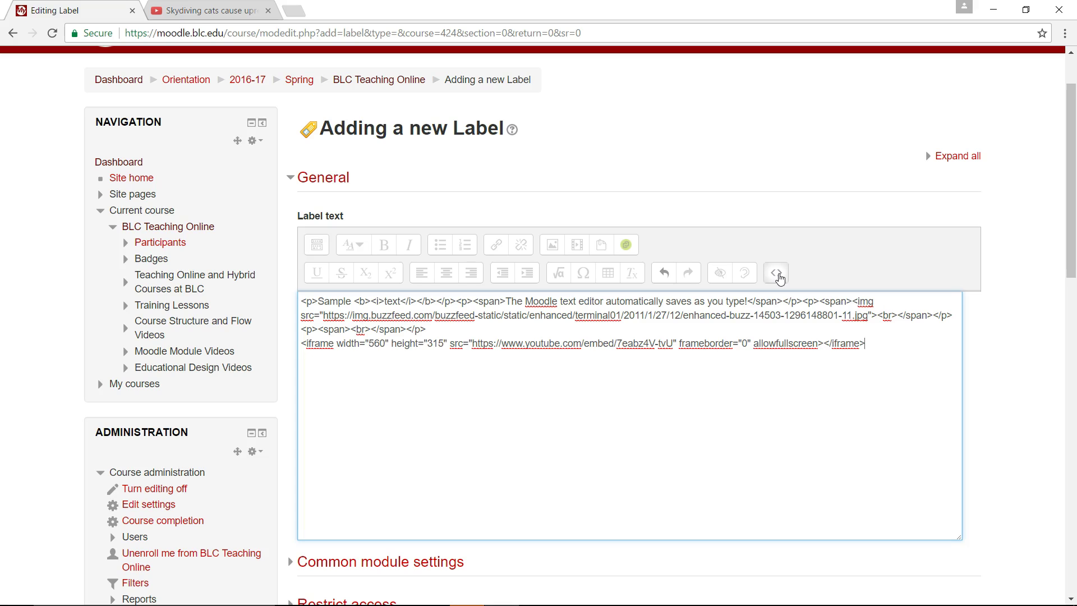
click(777, 273)
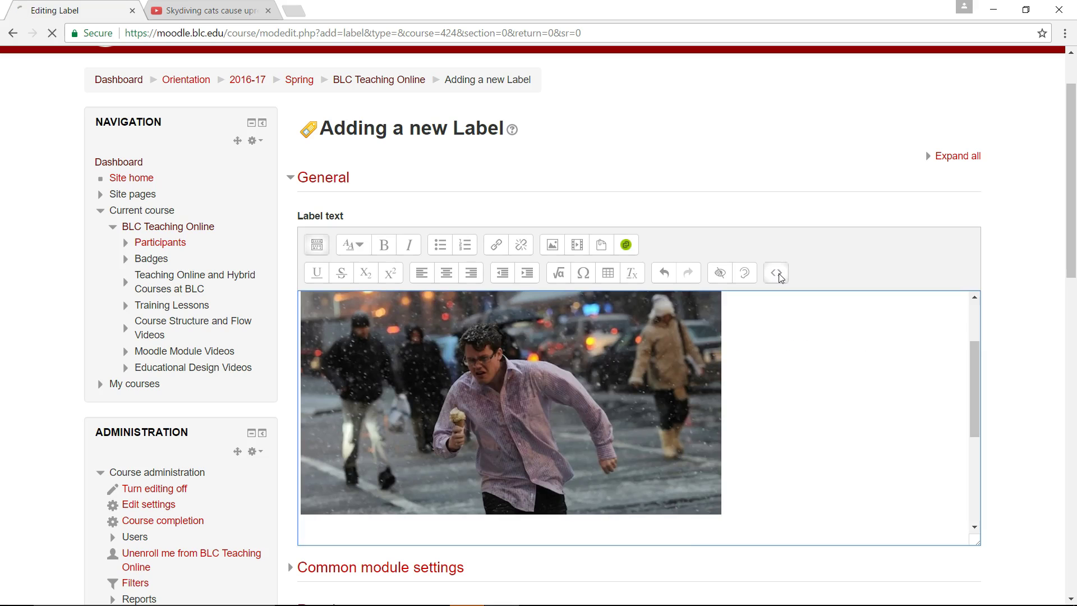
scroll(774, 366, down, 3)
scroll(785, 396, down, 2)
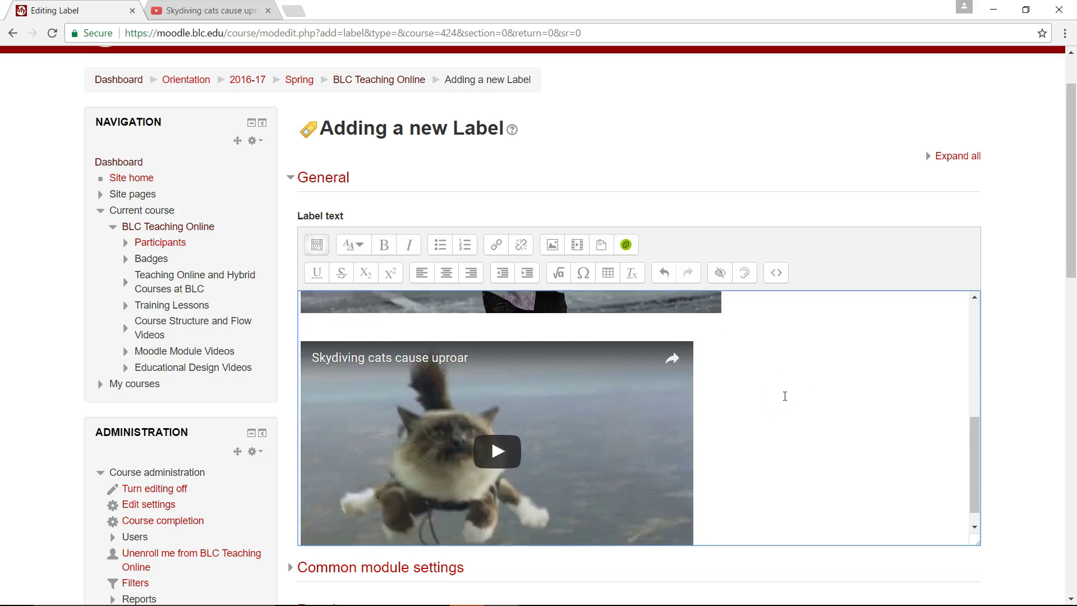
click(778, 396)
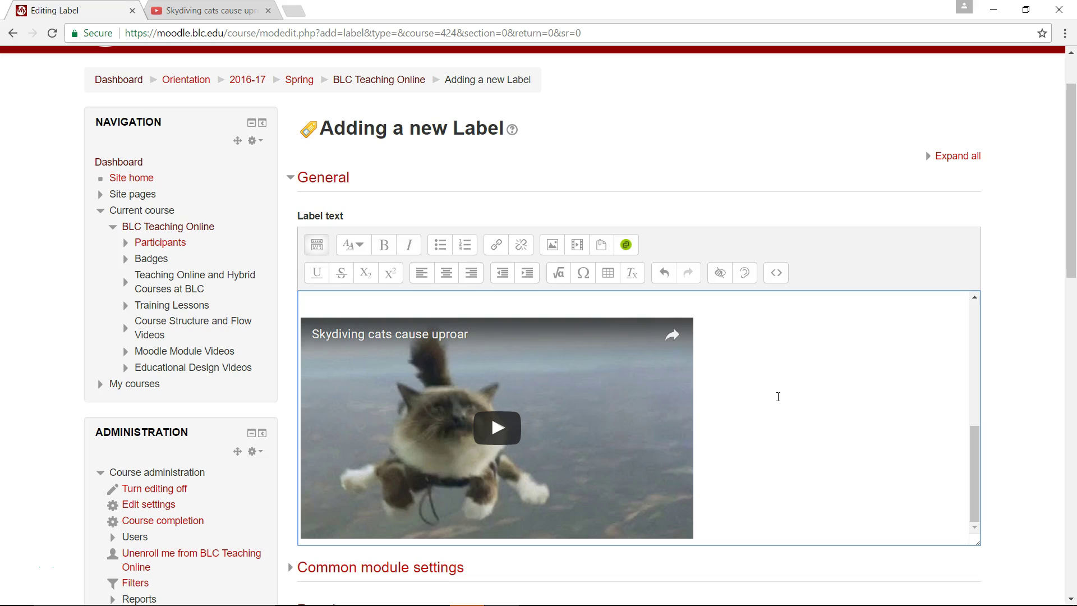
Delete the embedded video from the label text and write "Parachuting cats" on the line beneath the photo
click(721, 469)
click(769, 404)
key(BackSpace)
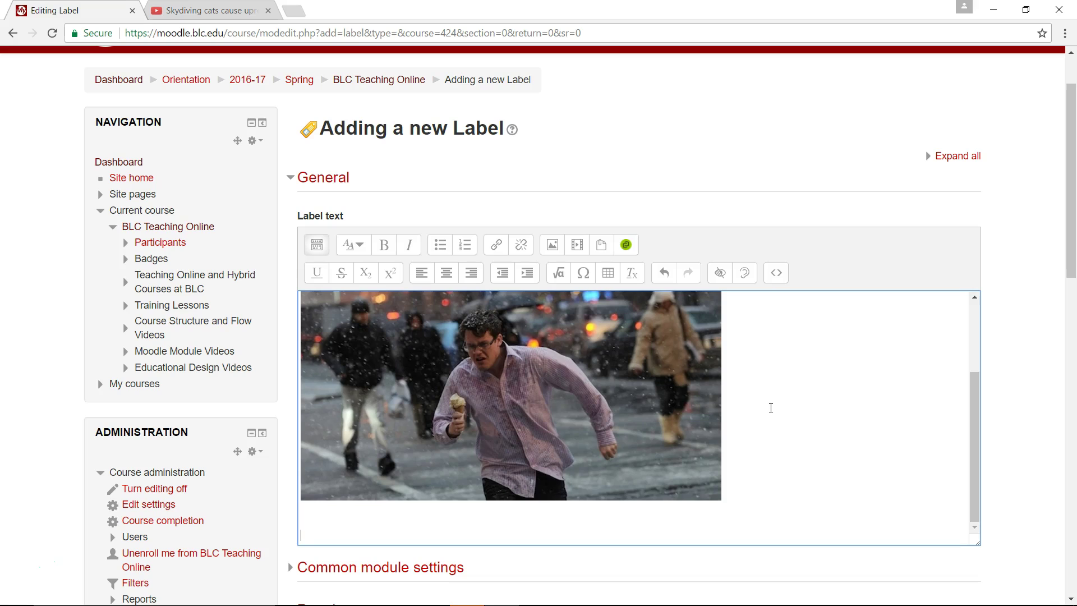
click(759, 423)
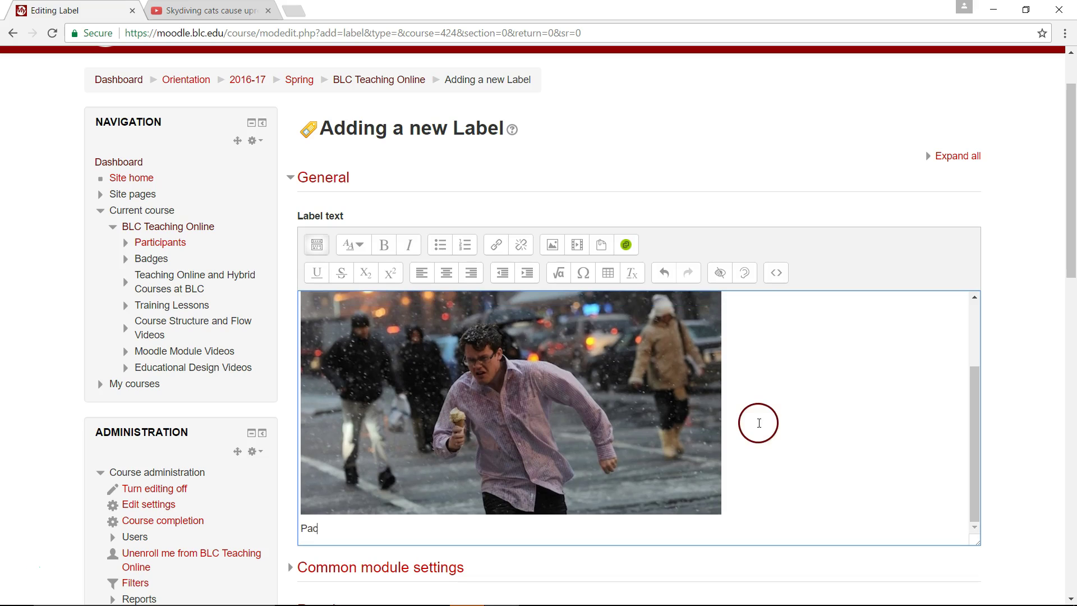
key(ctrl+v)
Start a link on the text "Parachuting cats" and copy the video's share URL from YouTube
drag(379, 527, 296, 527)
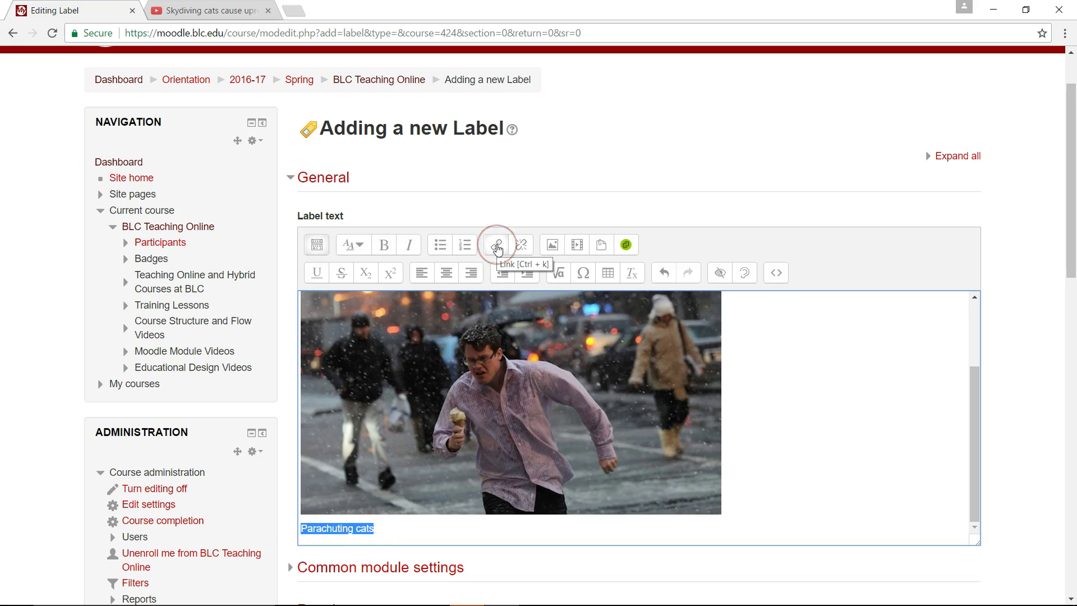
click(497, 247)
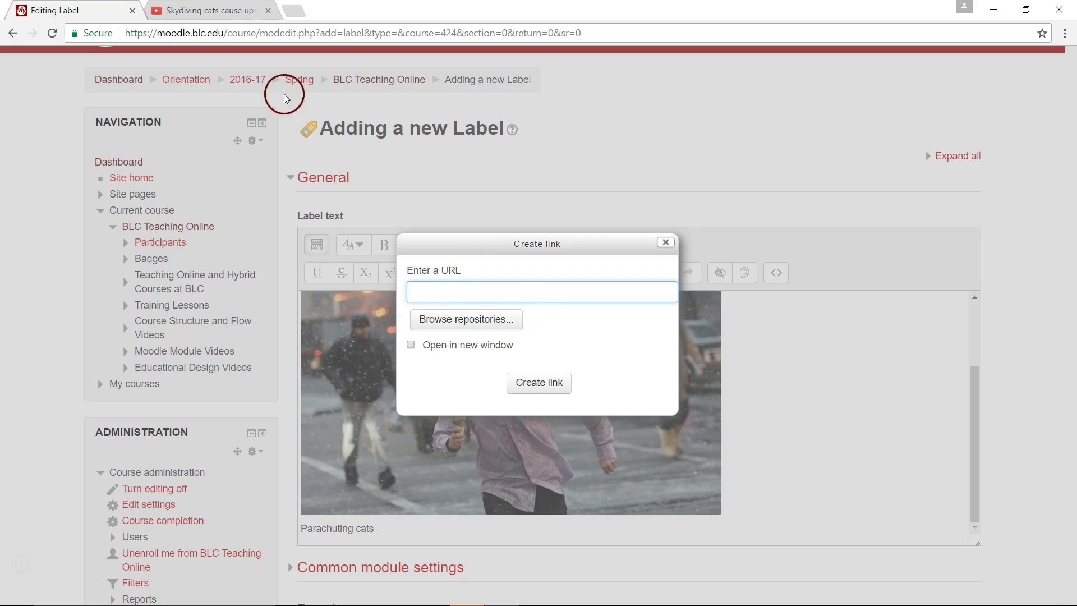
click(210, 10)
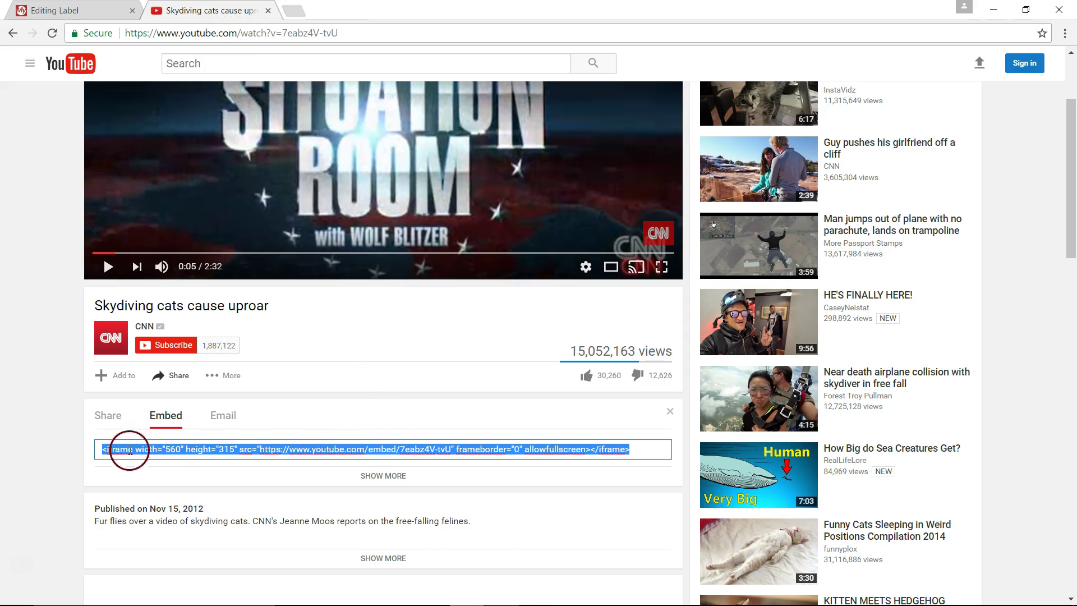
click(107, 420)
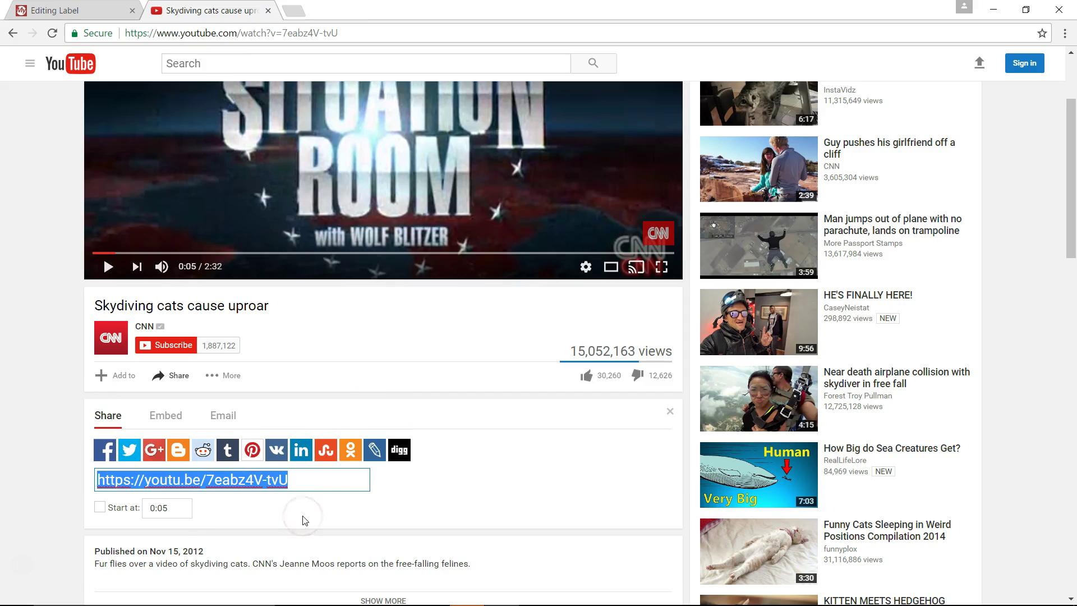
click(279, 473)
click(70, 12)
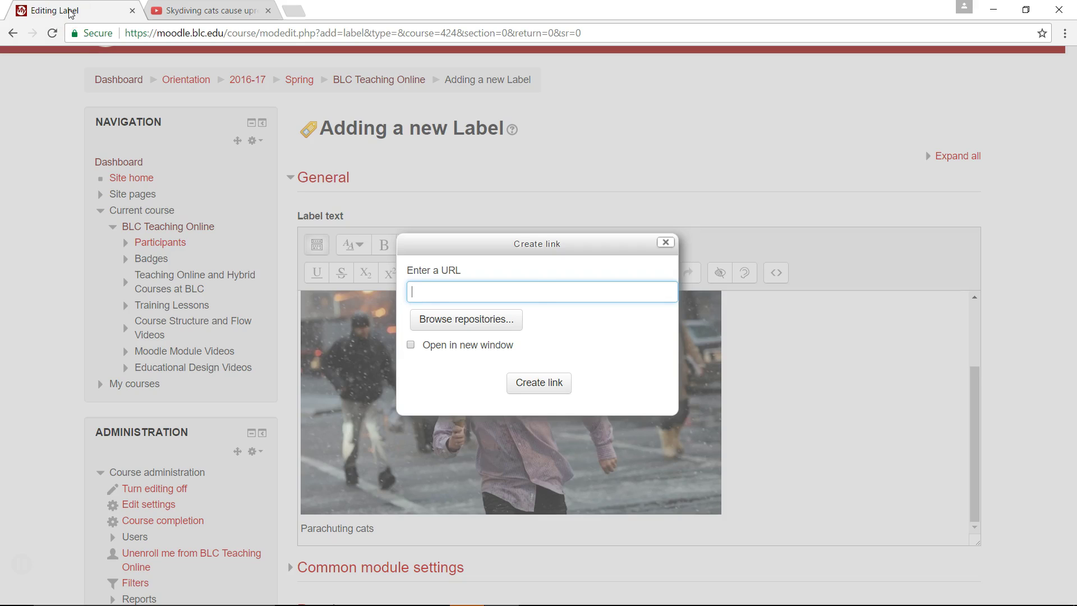
text(https://youtu.be/7eabz4V-tvU)
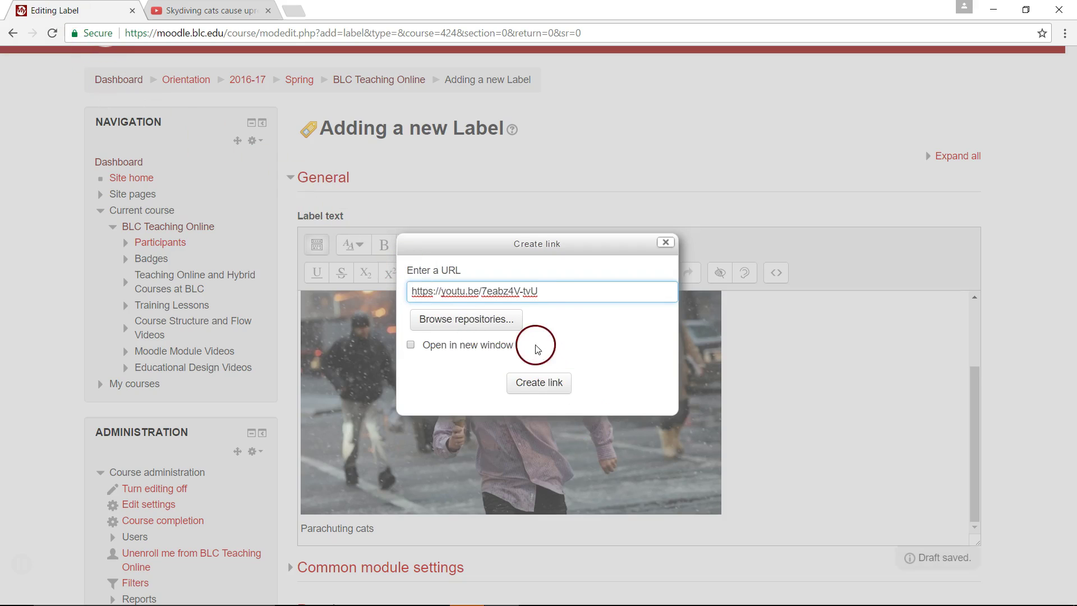
click(538, 382)
scroll(537, 386, down, 1)
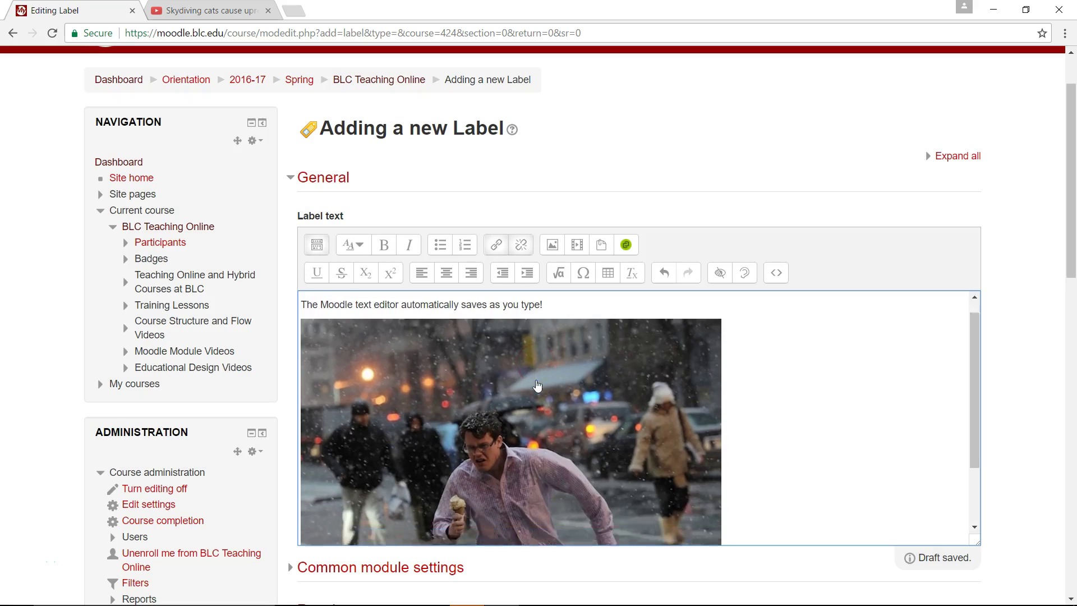
scroll(537, 386, down, 5)
click(421, 291)
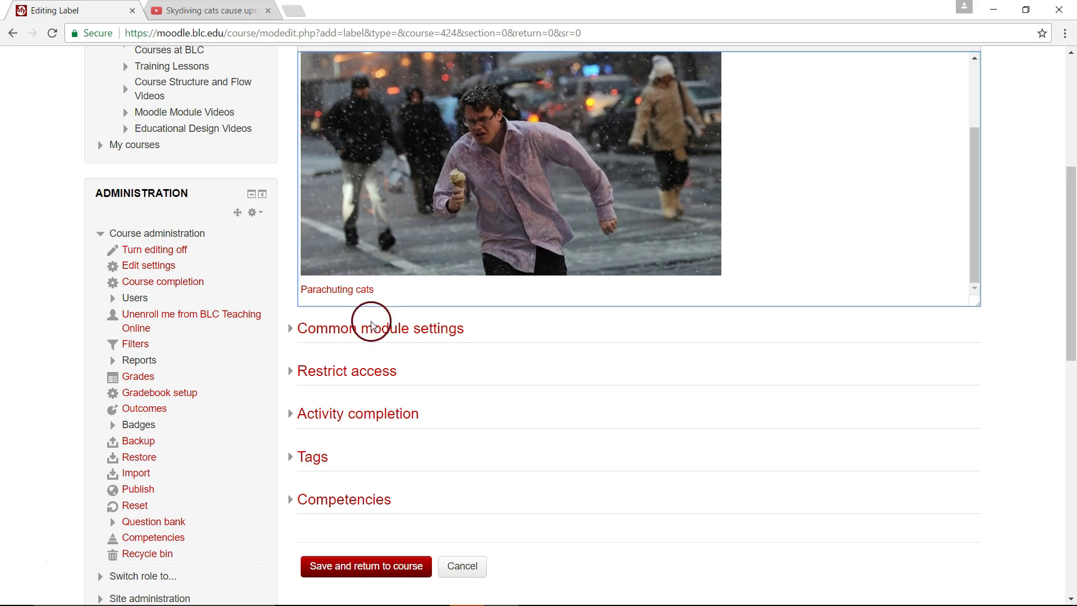
Save the label, return to the course page and review the label's text, photo and video there
click(397, 570)
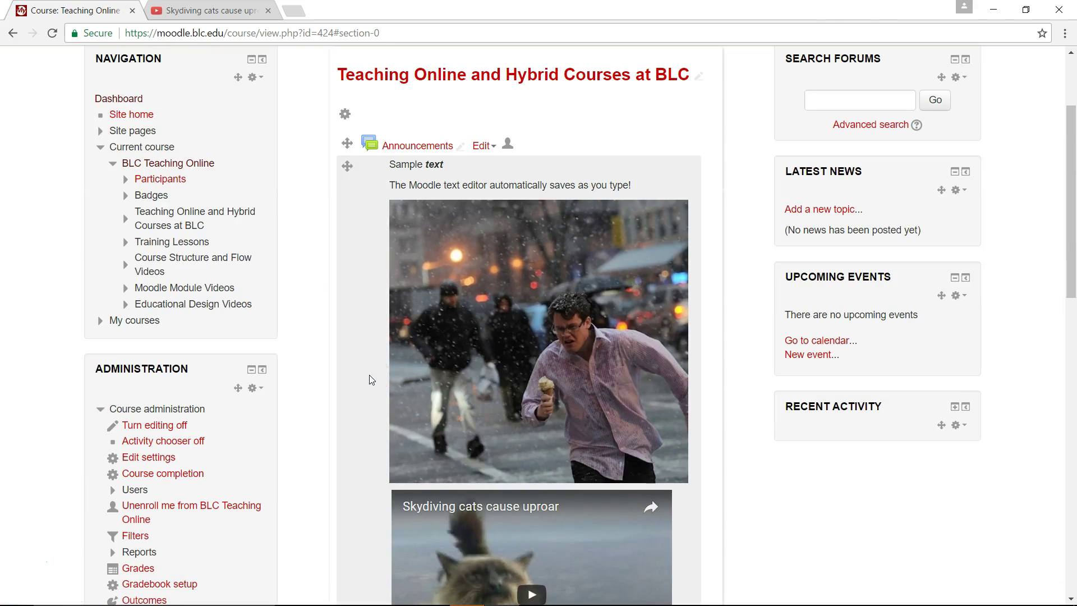
scroll(370, 375, down, 2)
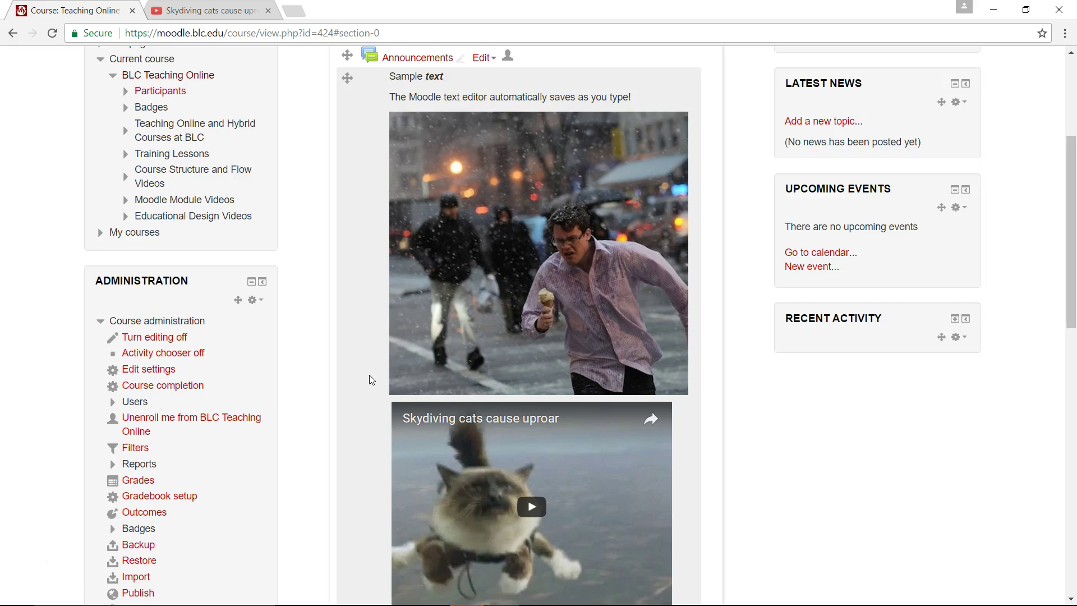
scroll(369, 375, down, 2)
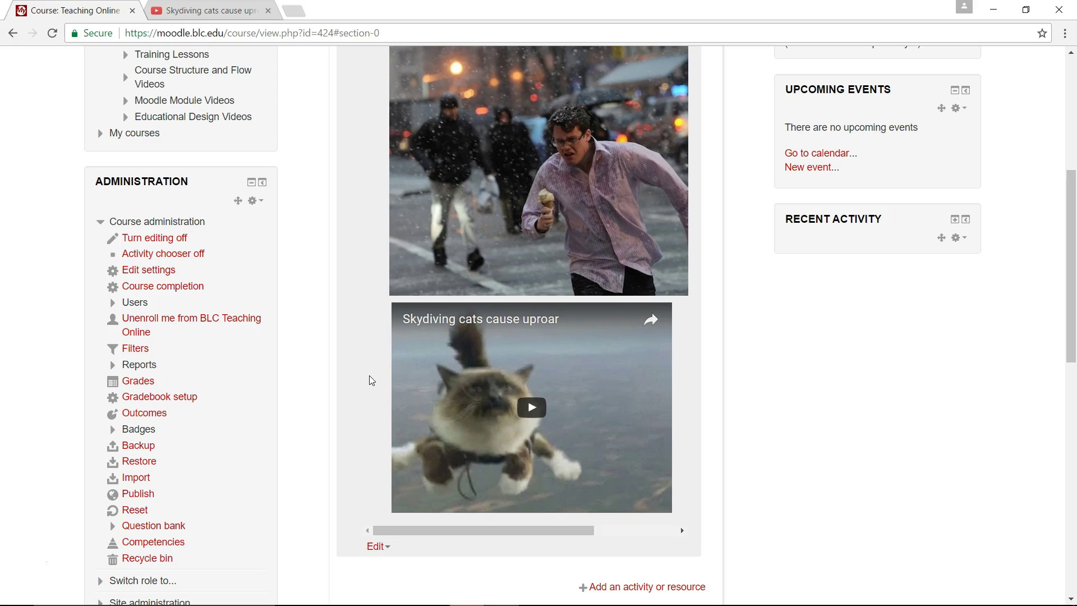
scroll(369, 381, up, 6)
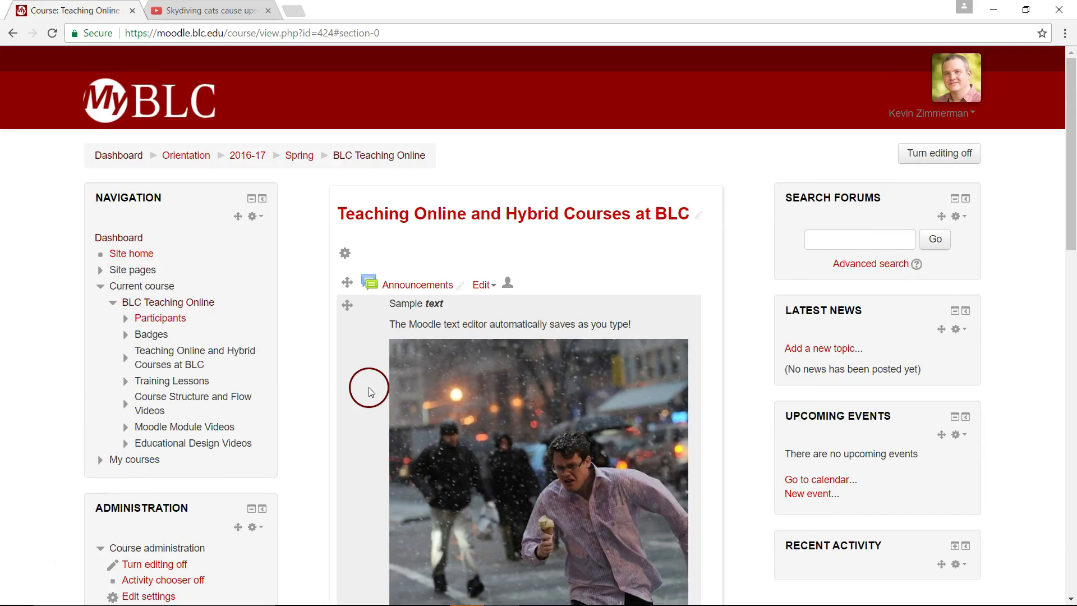